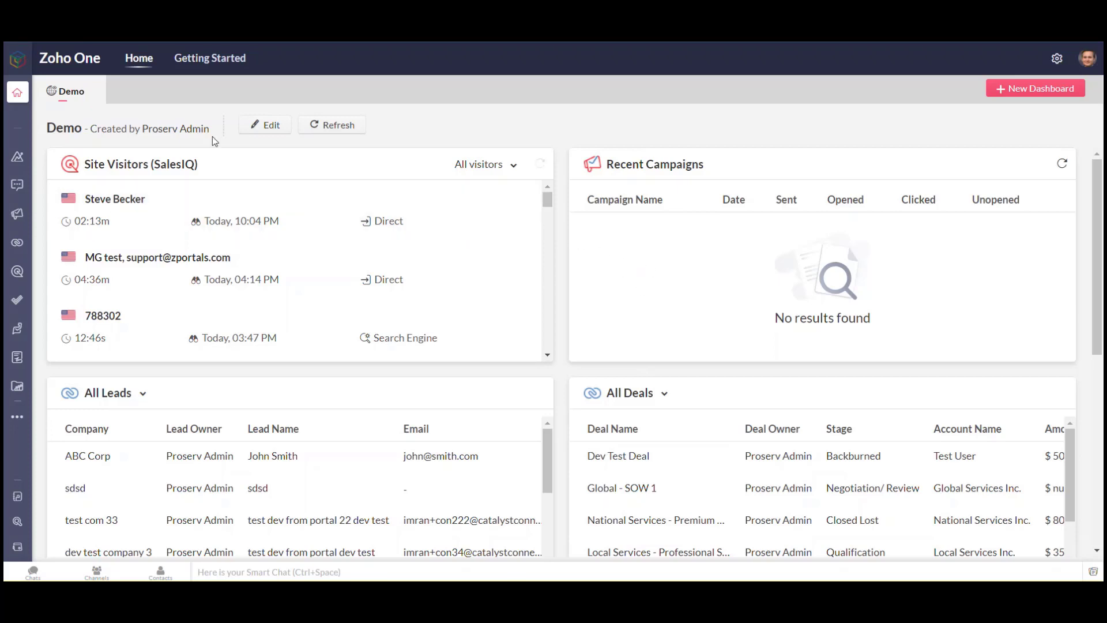
# Step: Switch to Zoho CRM and open the ABC Corp lead from the Today's Leads list
pyautogui.moveTo(17, 210)
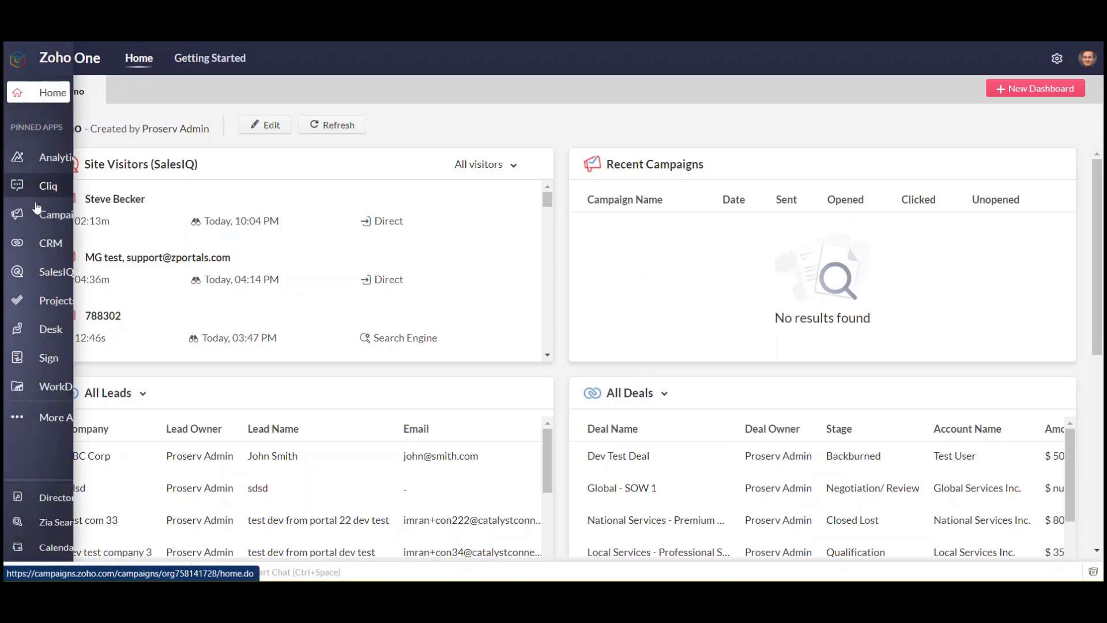
pyautogui.click(54, 242)
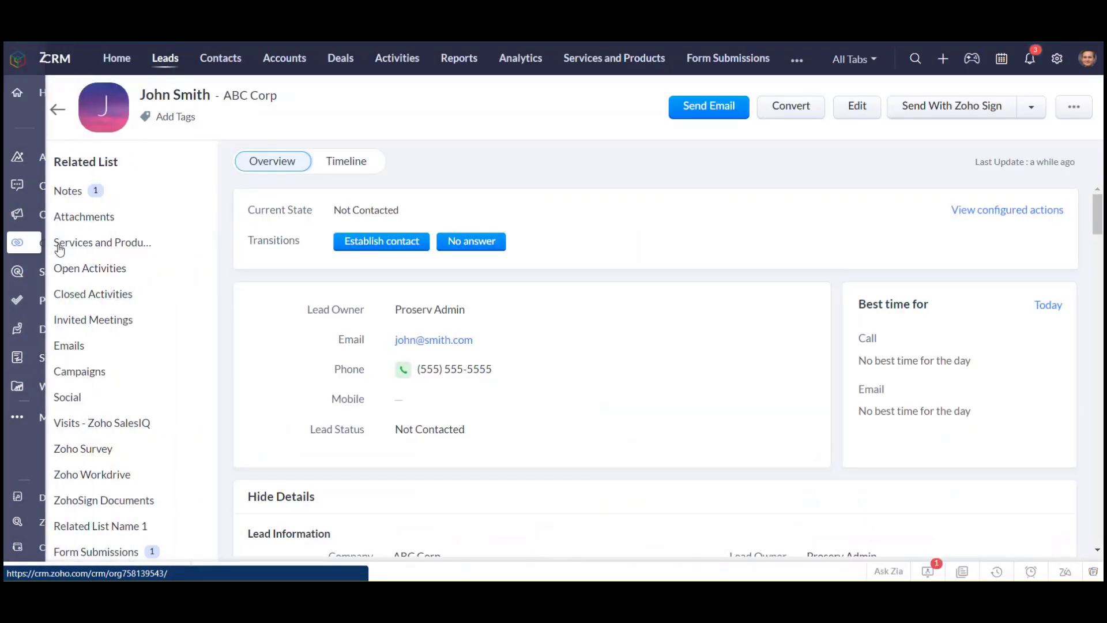
pyautogui.click(175, 70)
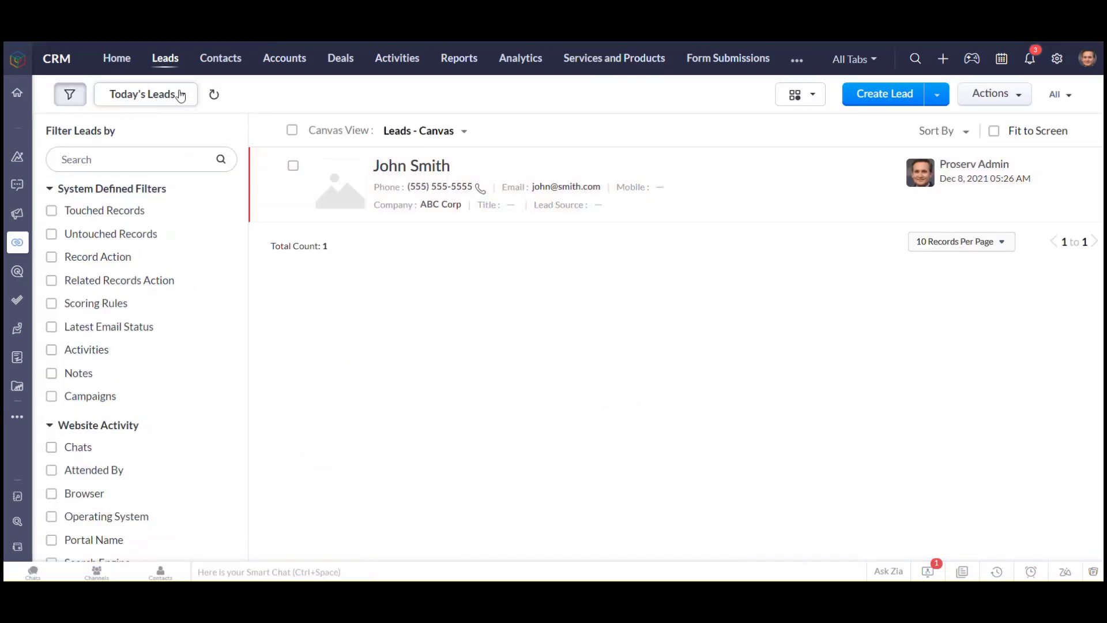
pyautogui.click(177, 94)
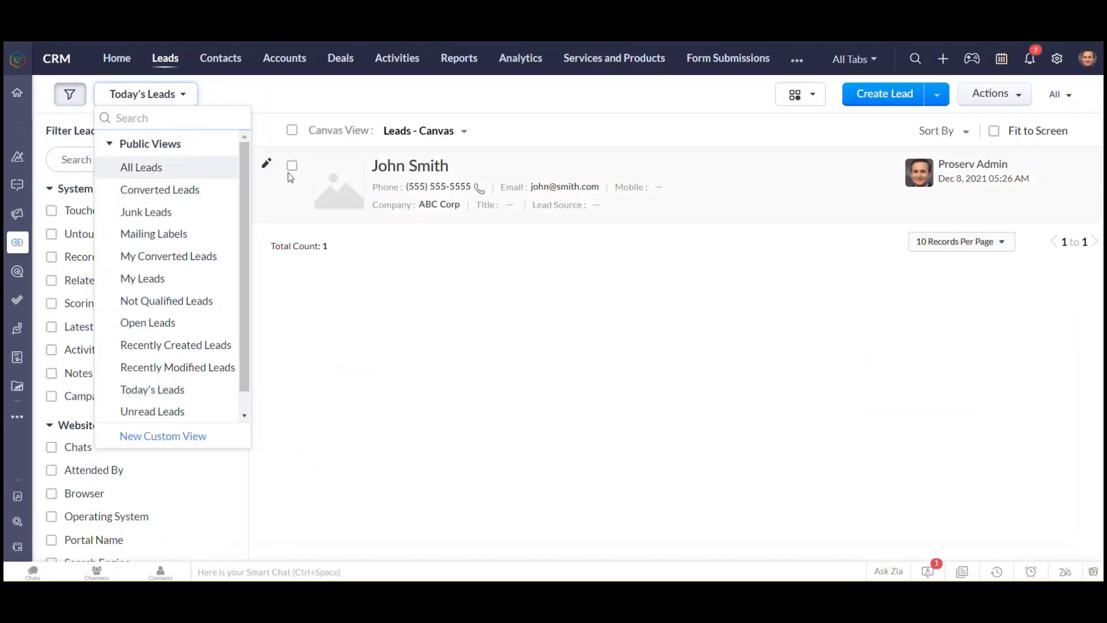
pyautogui.click(404, 169)
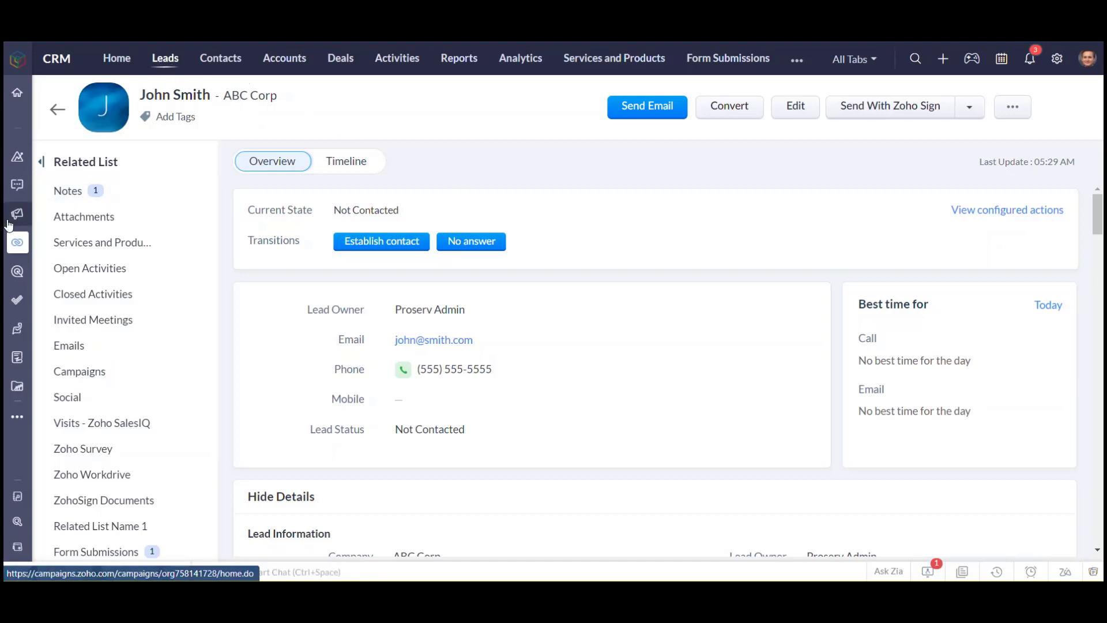
# Step: Switch to Zoho Campaigns and examine the sync services available for contacts
pyautogui.click(56, 221)
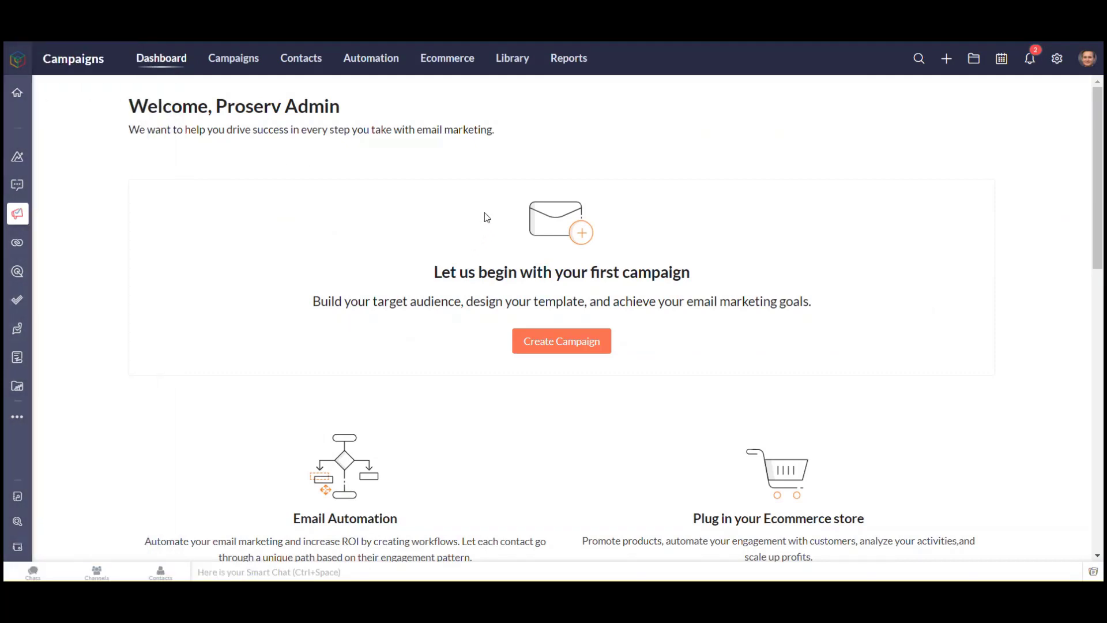
pyautogui.moveTo(310, 68)
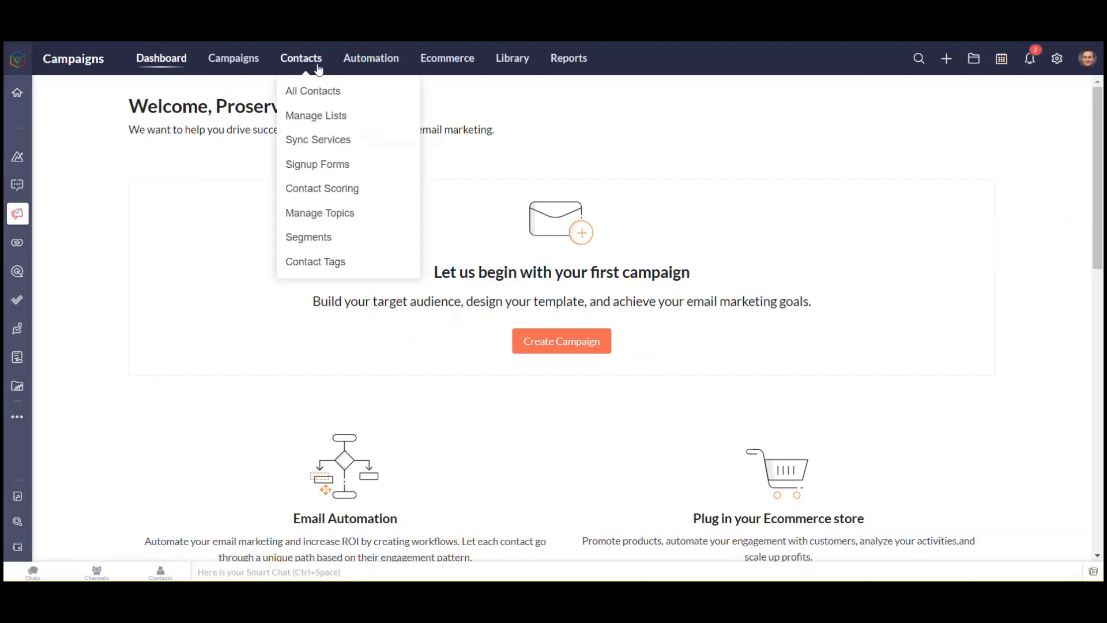
pyautogui.click(330, 151)
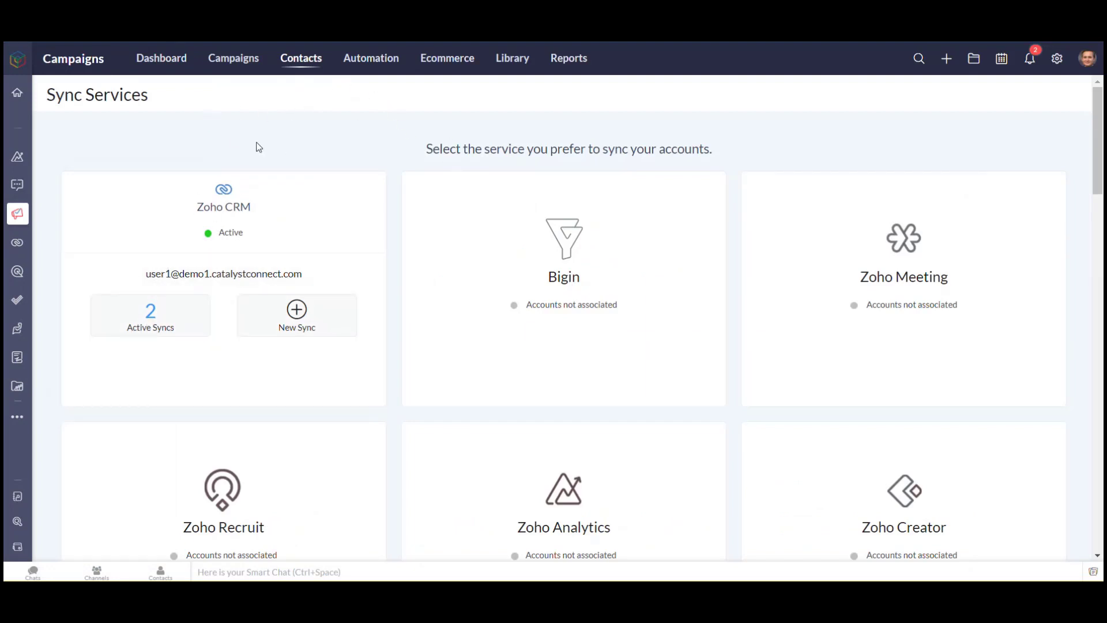
pyautogui.moveTo(301, 68)
pyautogui.moveTo(234, 66)
# Step: Return to the ABC Corp lead in Zoho CRM and establish contact with the note "He wants to work with us."
pyautogui.moveTo(54, 248)
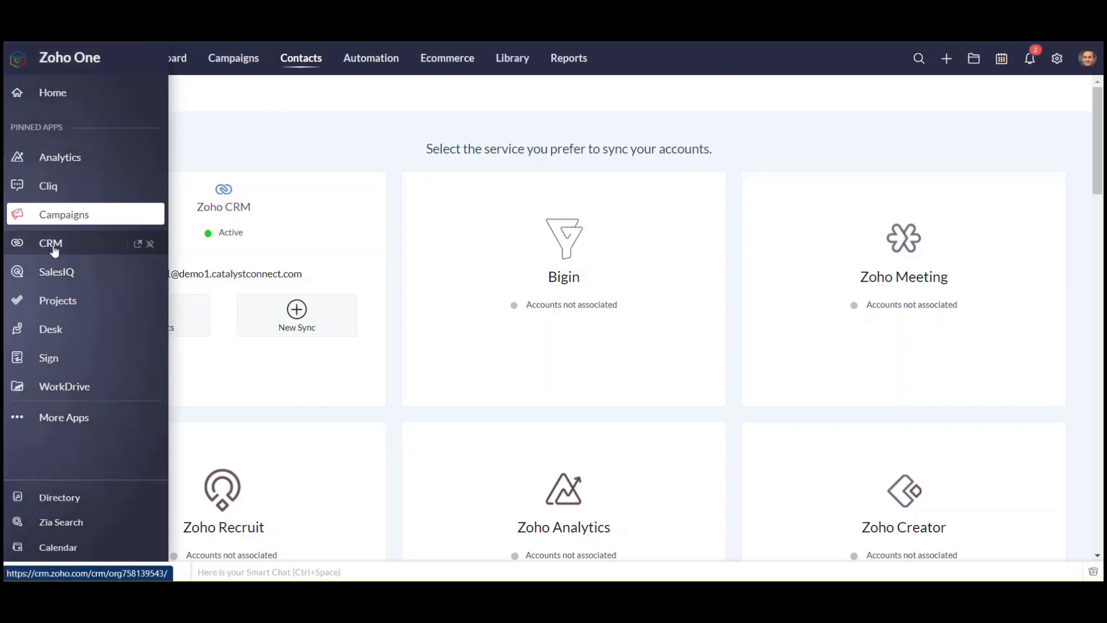
pyautogui.moveTo(52, 252); pyautogui.dragTo(54, 244)
pyautogui.click(57, 243)
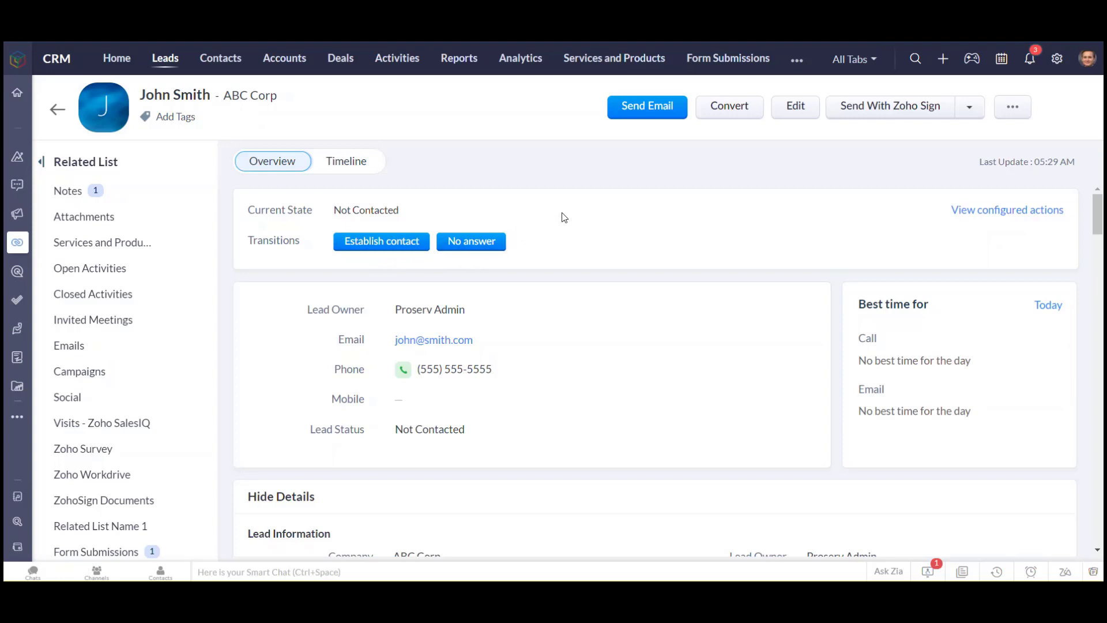
pyautogui.click(406, 250)
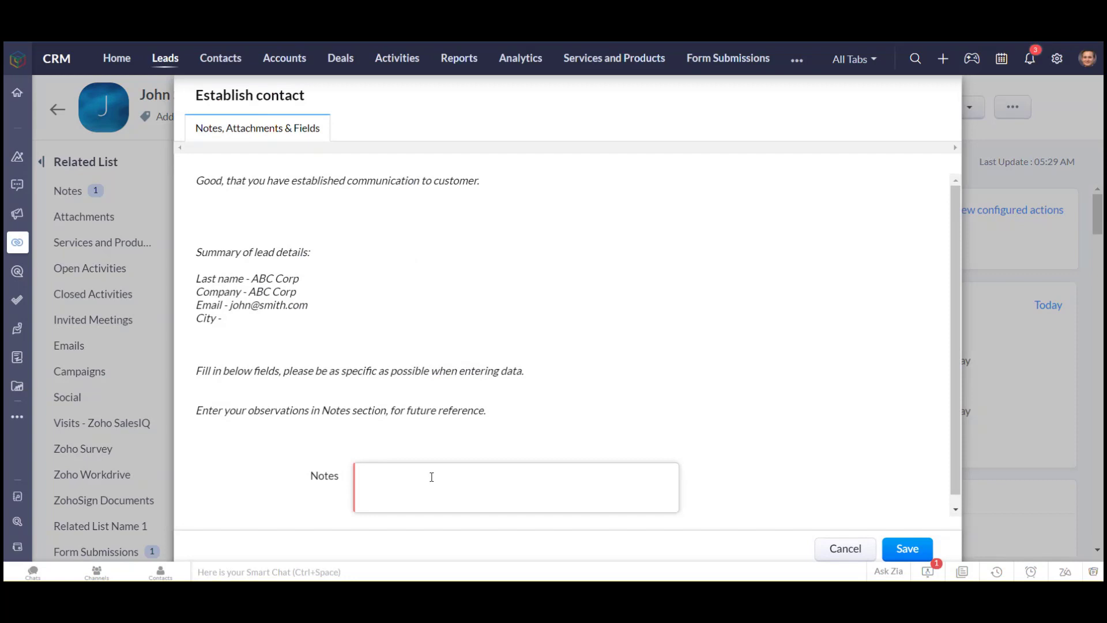
pyautogui.write('He wants to work with us')
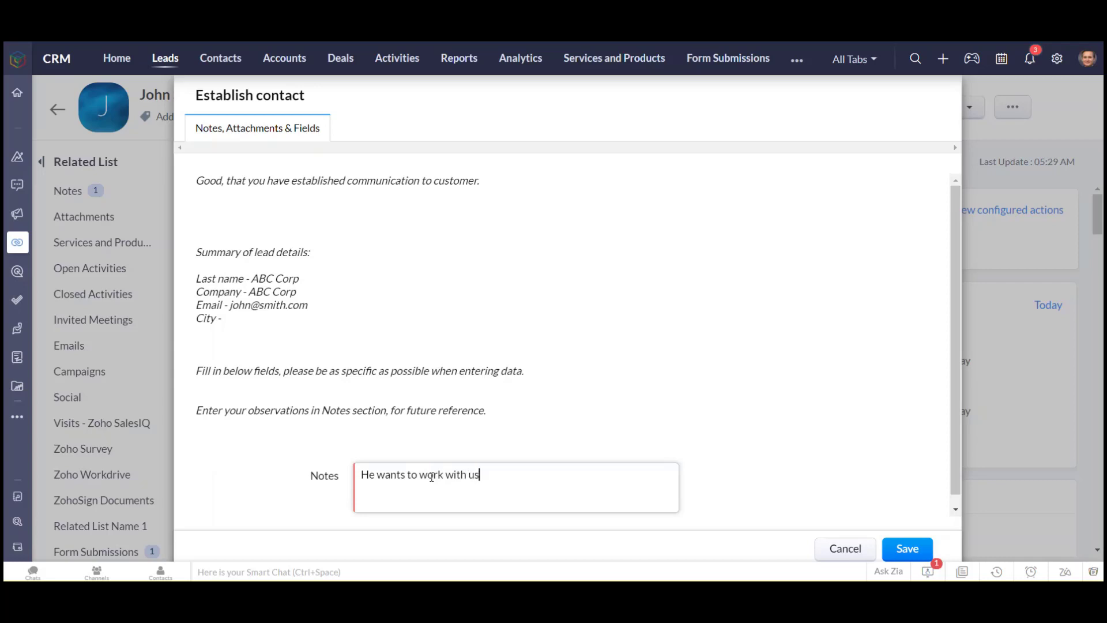
pyautogui.write('.')
pyautogui.click(916, 549)
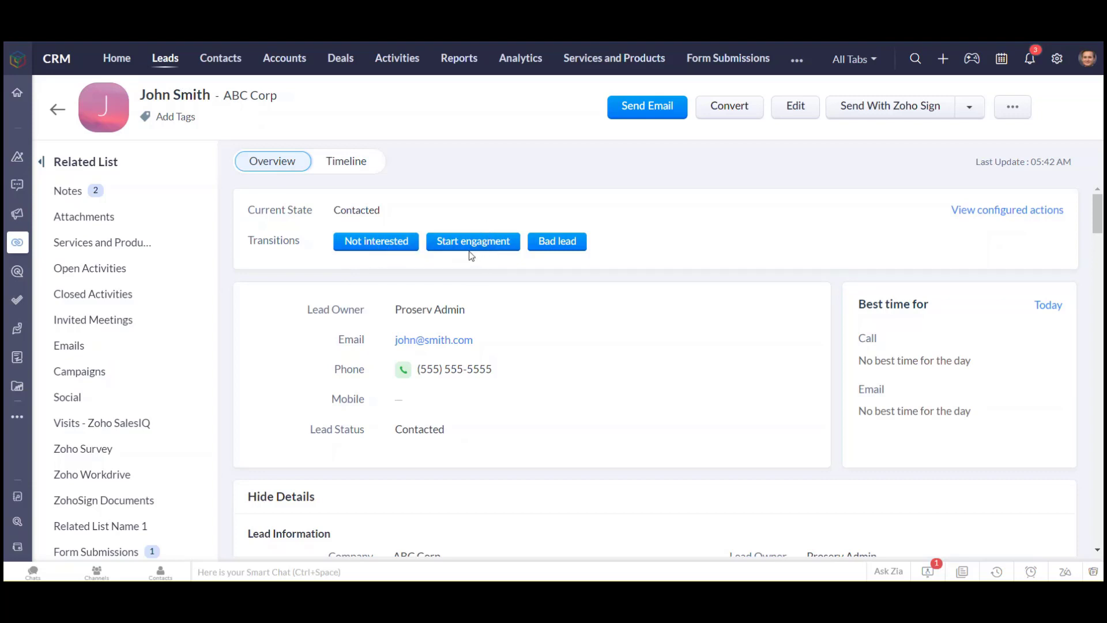
# Step: Start the engagement on the ABC Corp lead and save it with the note "blah"
pyautogui.click(448, 241)
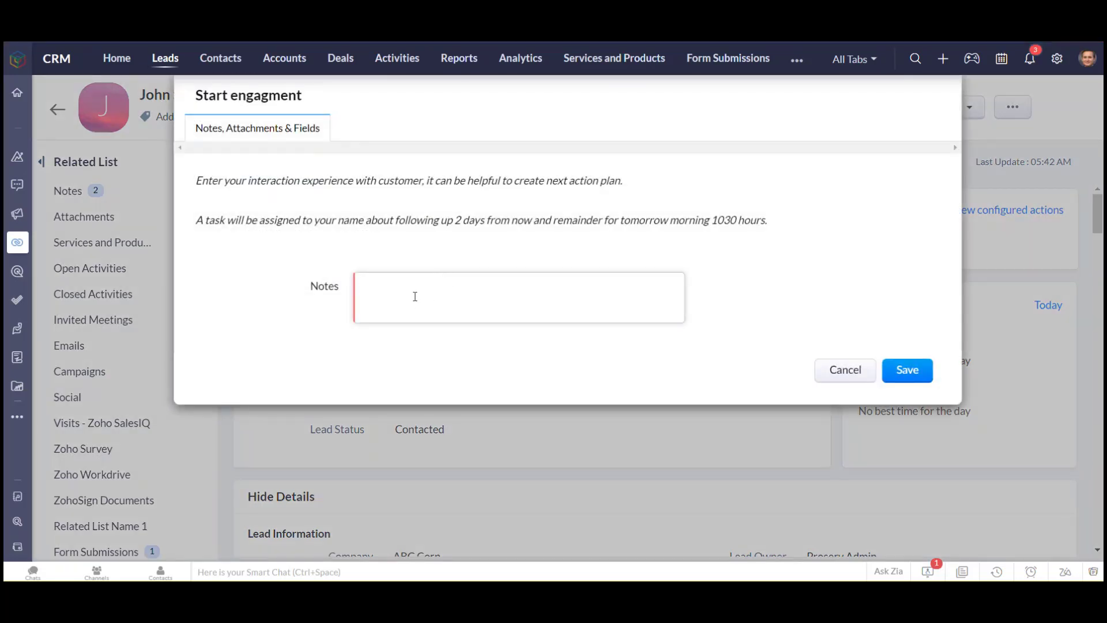
pyautogui.write('blah')
pyautogui.click(908, 370)
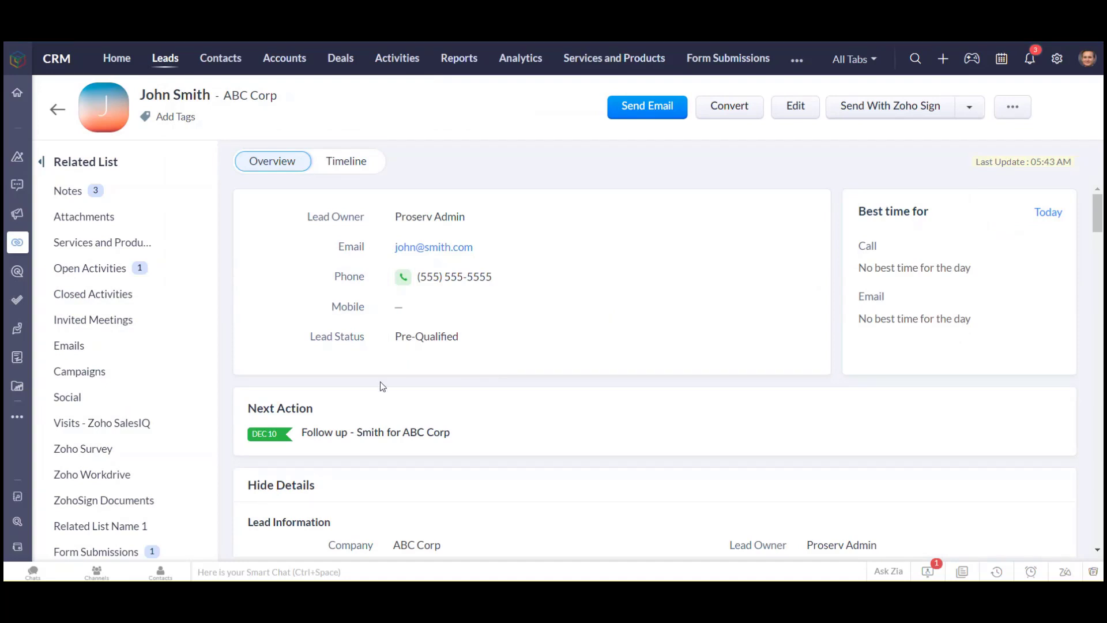
# Step: Mark the lead's follow-up task for ABC Corp as completed and return to the lead record
pyautogui.click(316, 437)
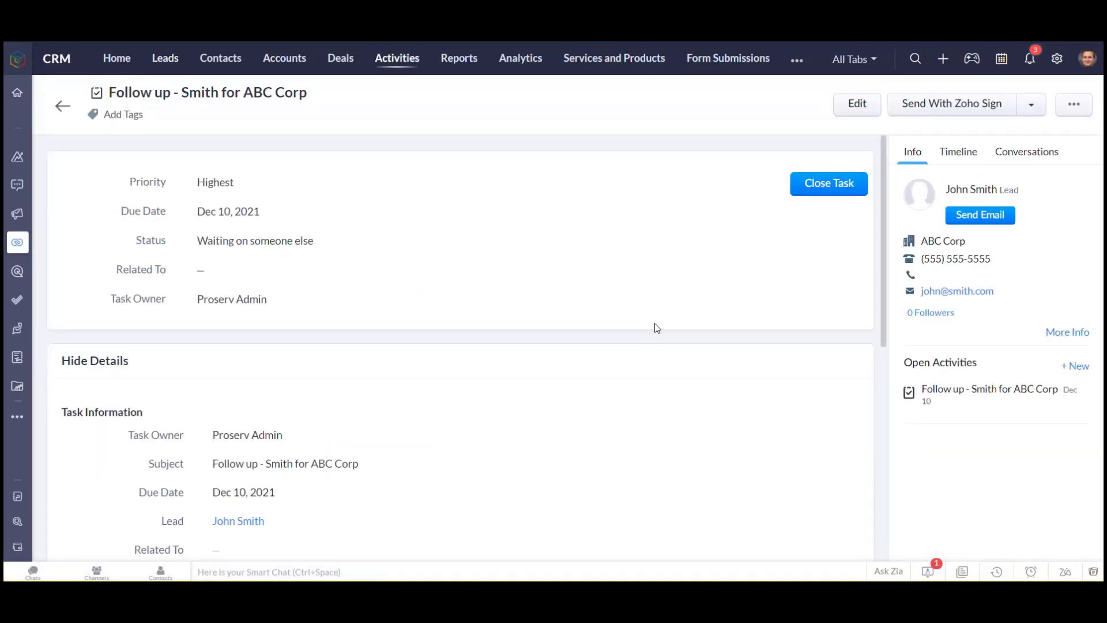
pyautogui.click(830, 183)
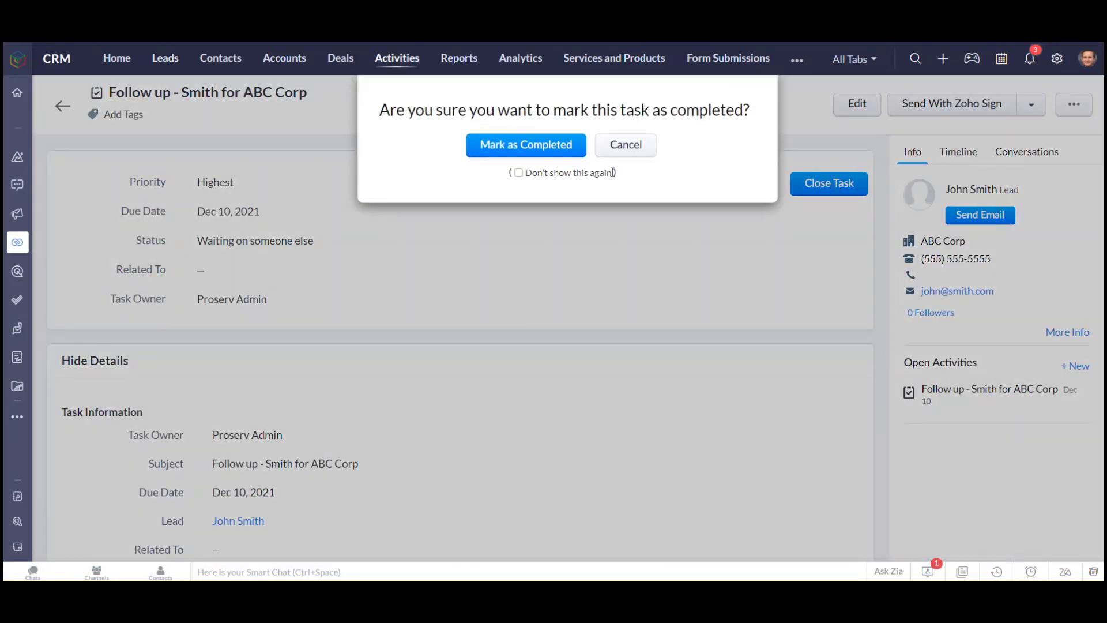
pyautogui.click(549, 148)
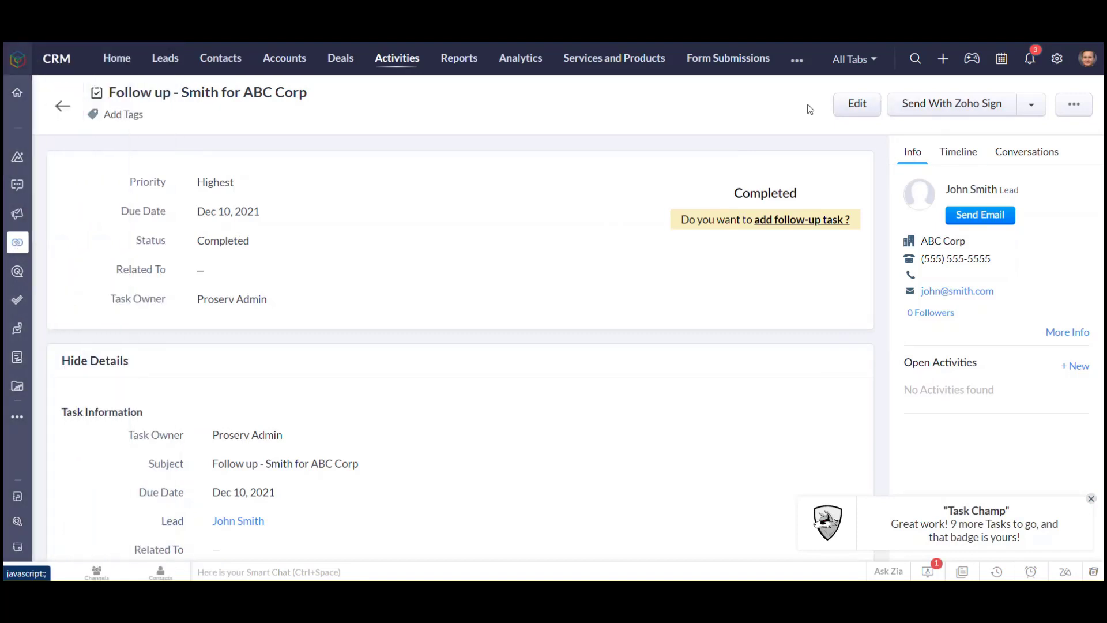
pyautogui.click(70, 109)
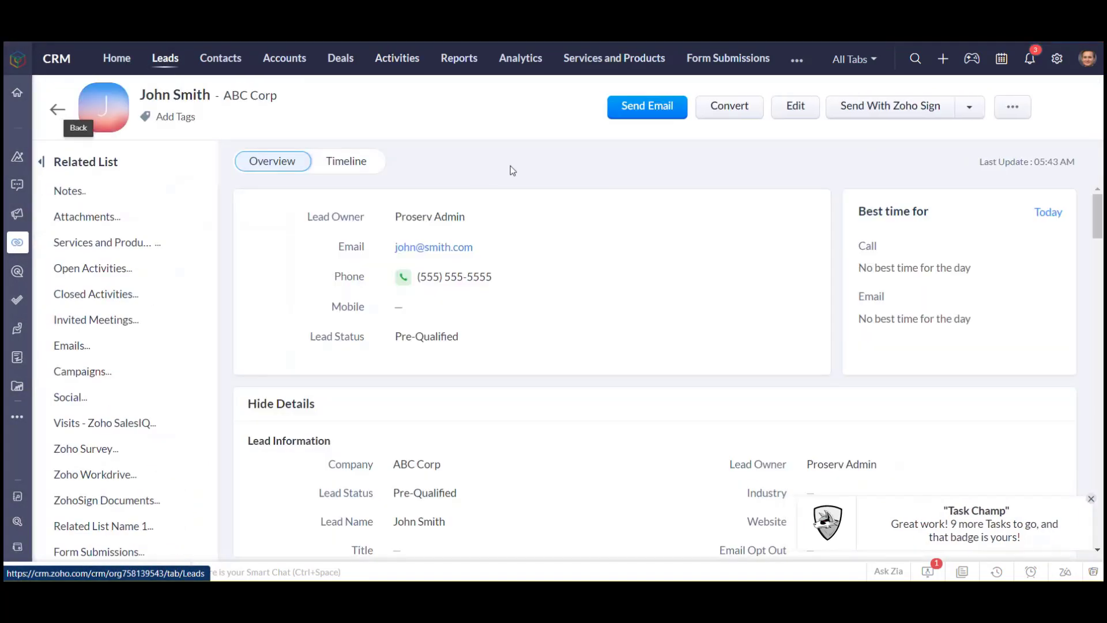
# Step: Begin converting the lead with a new deal: amount $5000, name "ABC Corp - Service 1", closing date Dec 31, 2021
pyautogui.click(744, 113)
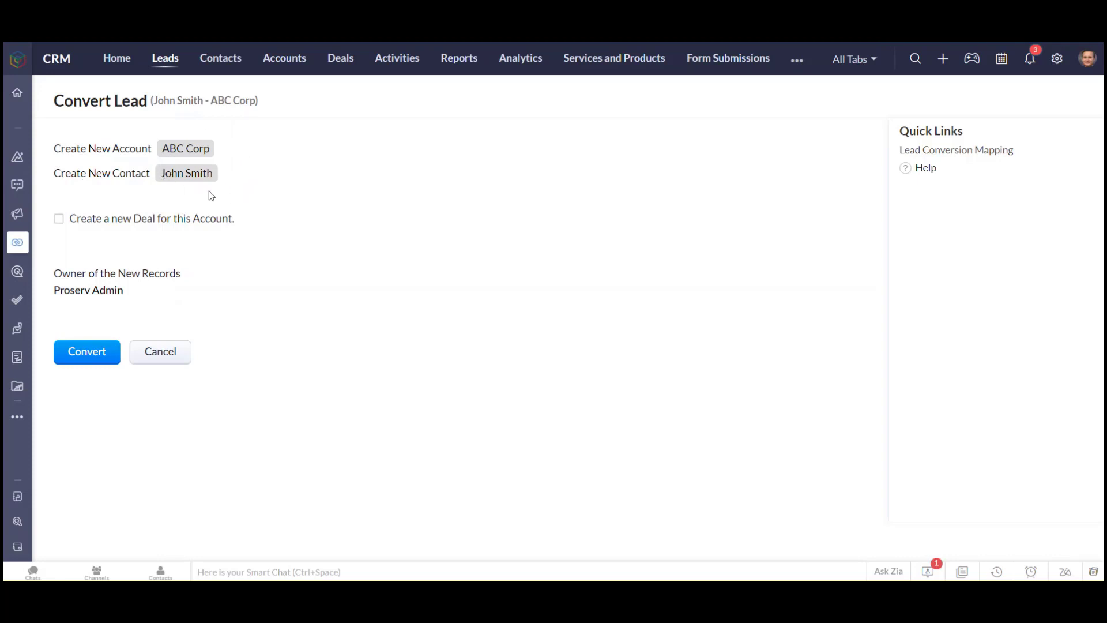
pyautogui.click(59, 220)
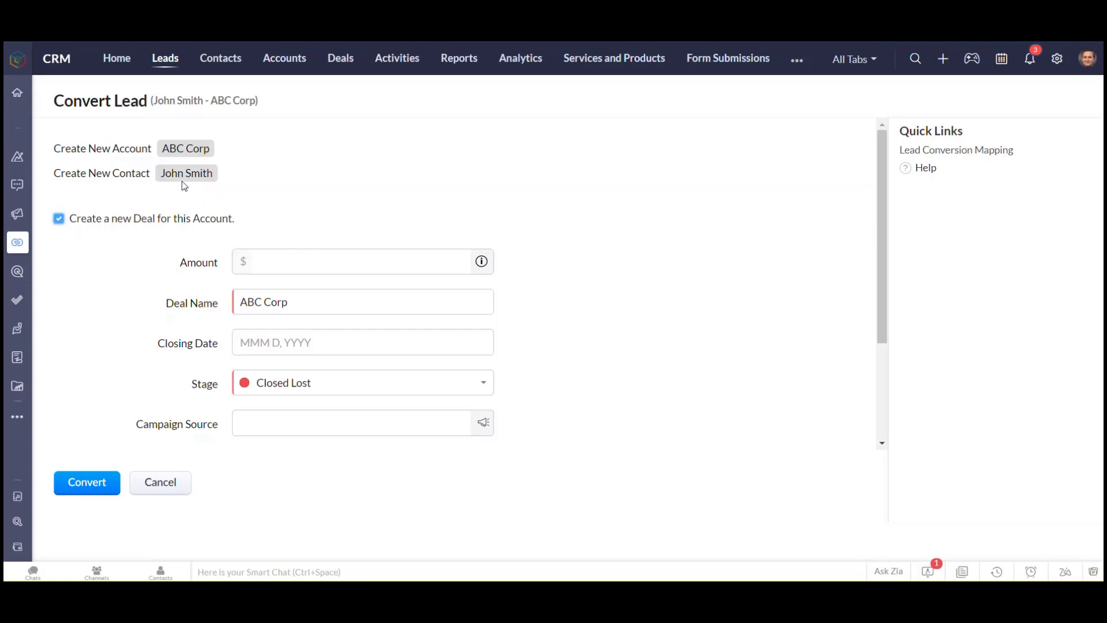
pyautogui.click(301, 267)
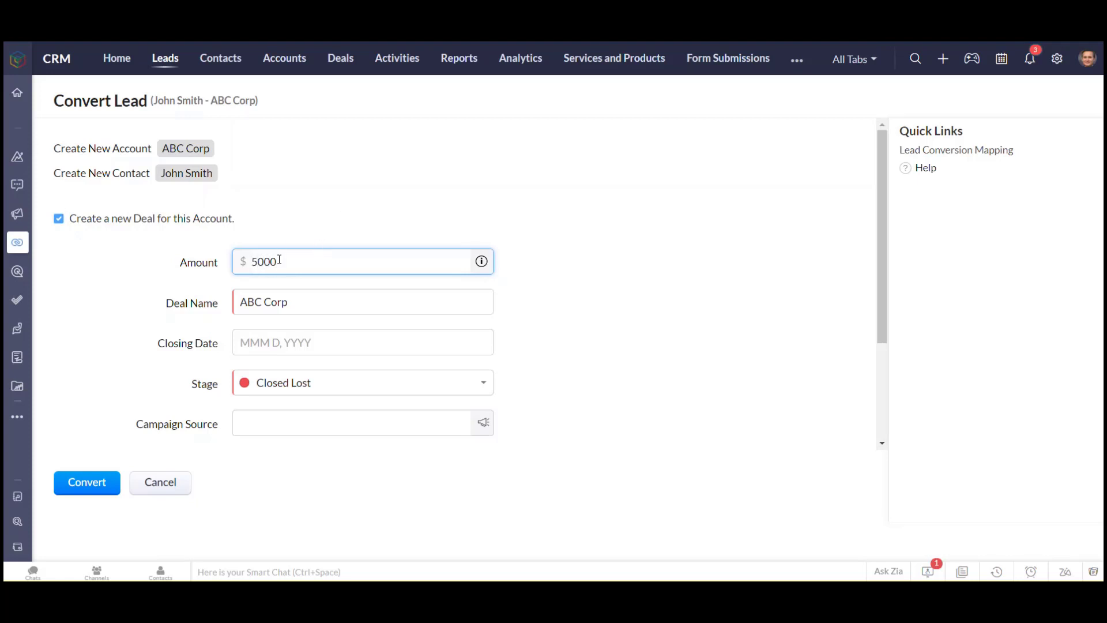
pyautogui.click(316, 306)
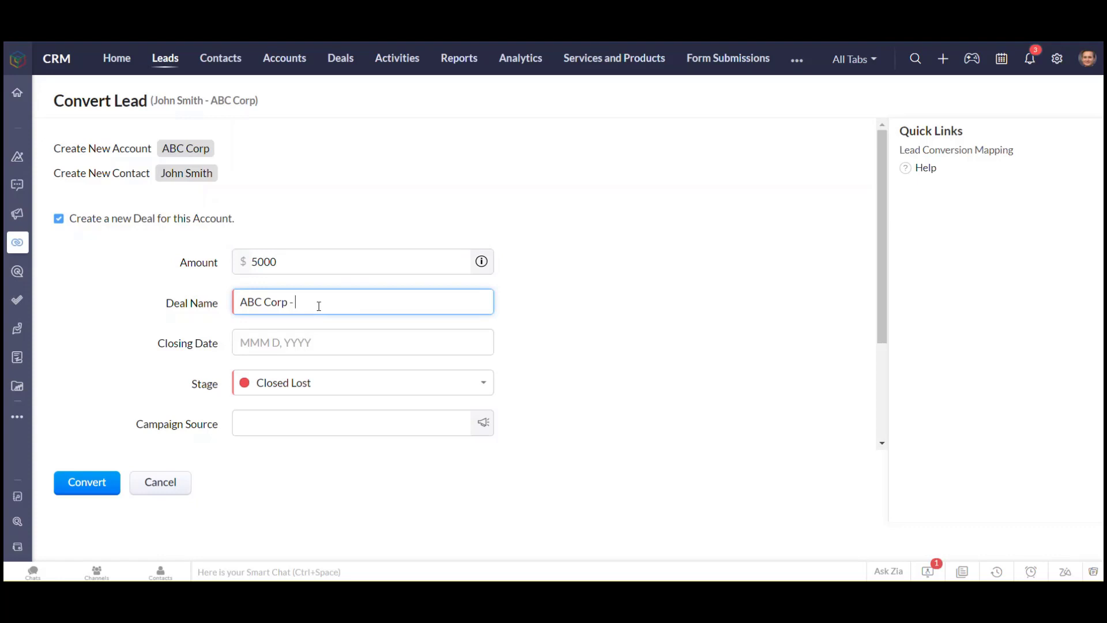
pyautogui.write('- Service 1')
pyautogui.click(257, 343)
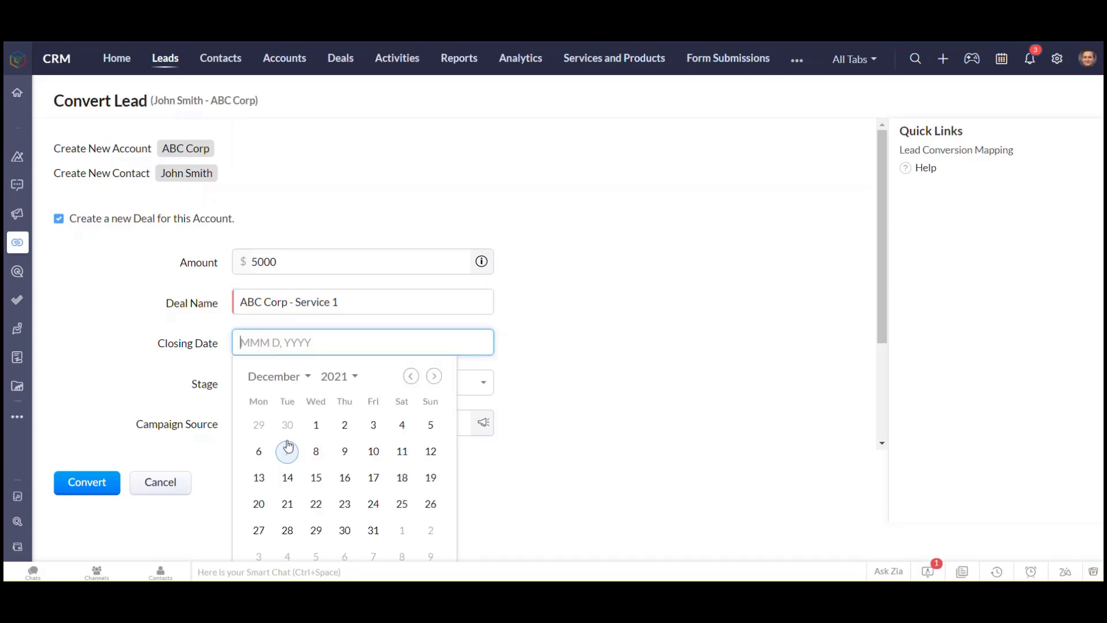
pyautogui.click(374, 531)
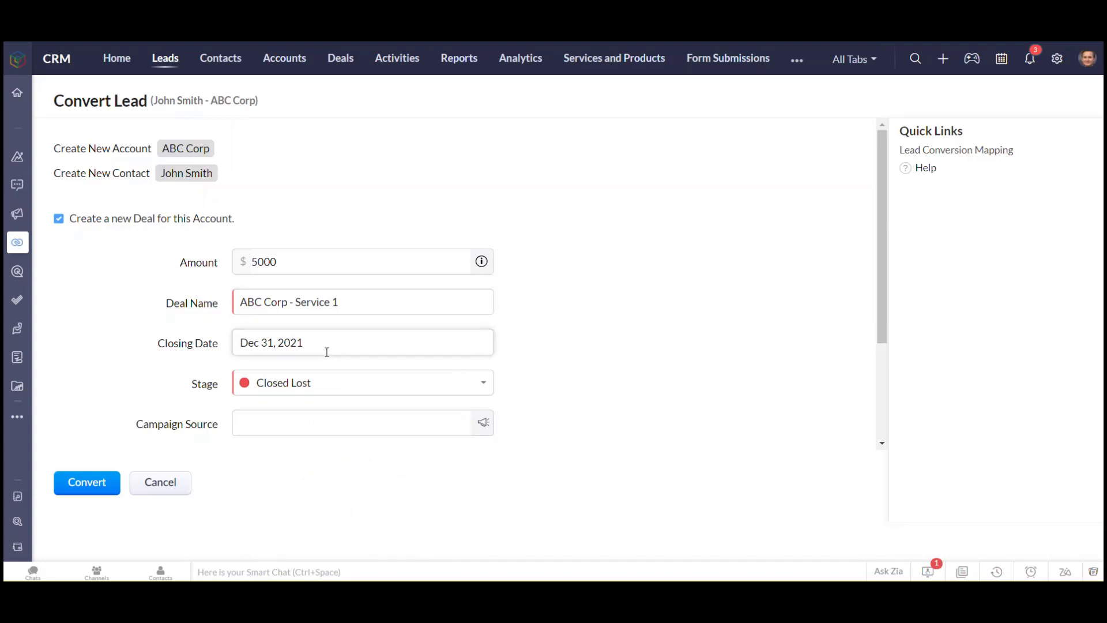
# Step: Set the new deal's stage to Qualification and convert the lead
pyautogui.click(278, 387)
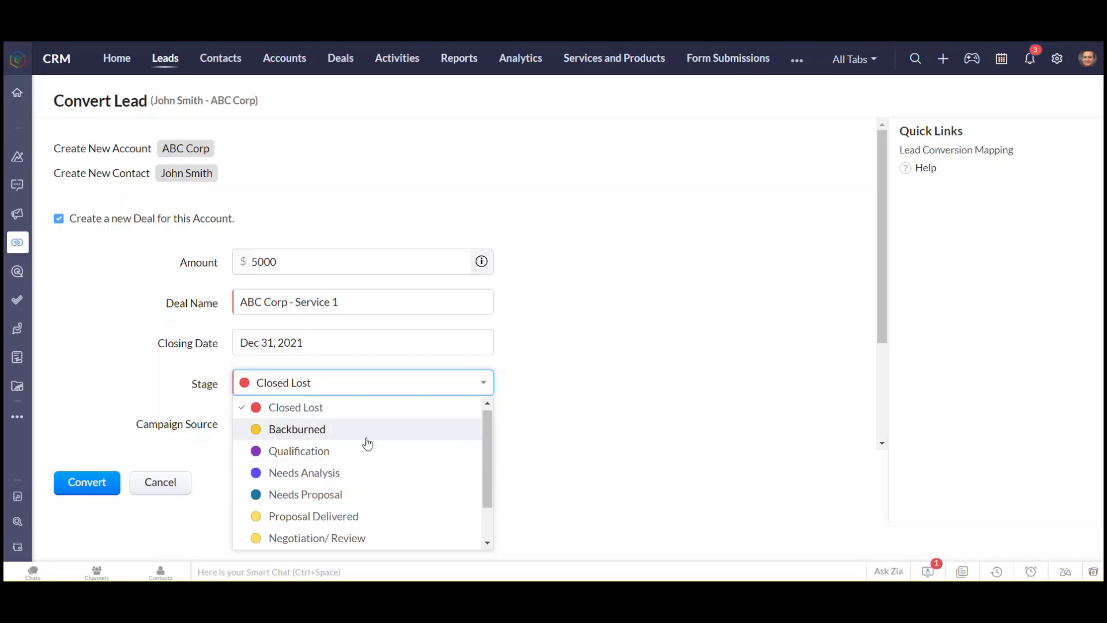
pyautogui.moveTo(486, 432)
pyautogui.mouseDown()
pyautogui.moveTo(487, 469)
pyautogui.moveTo(483, 430)
pyautogui.mouseUp()
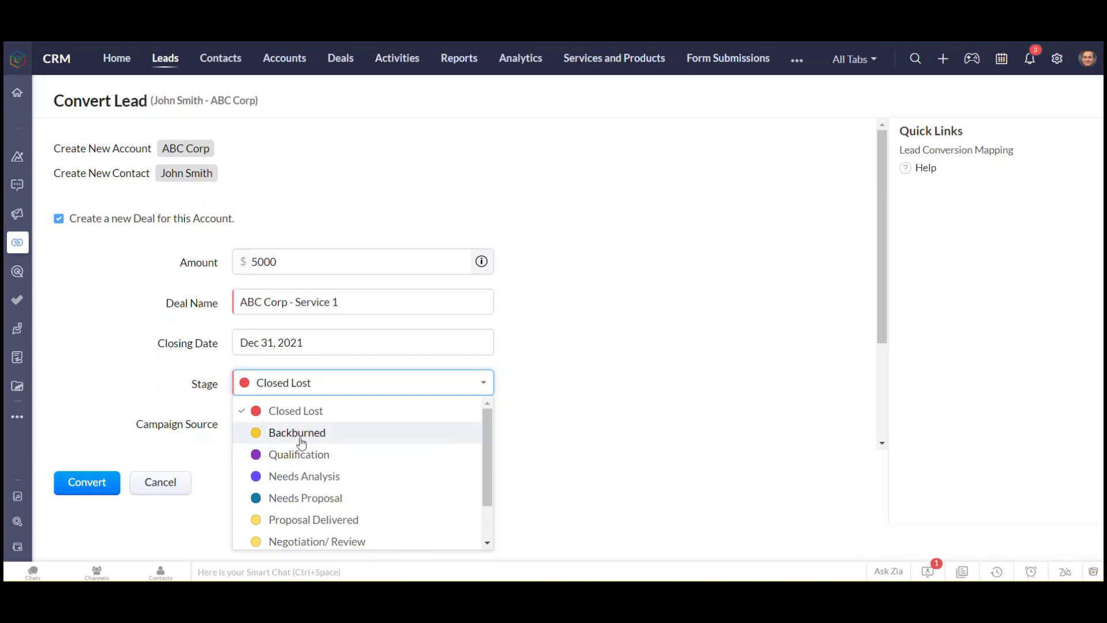
pyautogui.moveTo(485, 441); pyautogui.dragTo(488, 468)
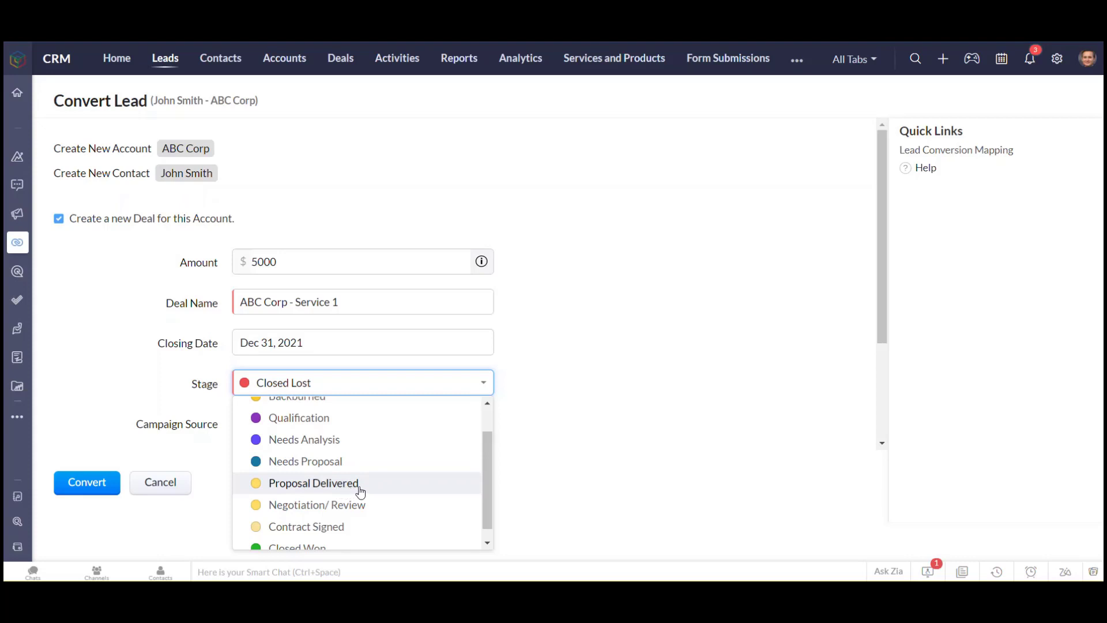
pyautogui.scroll(-1, 490, 472)
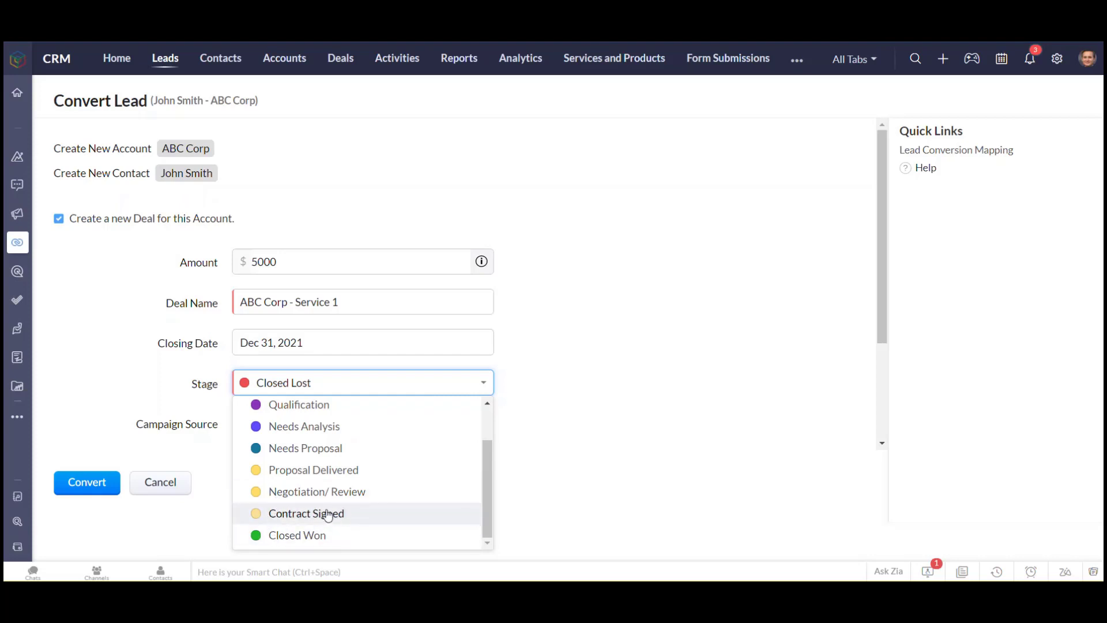
pyautogui.click(319, 407)
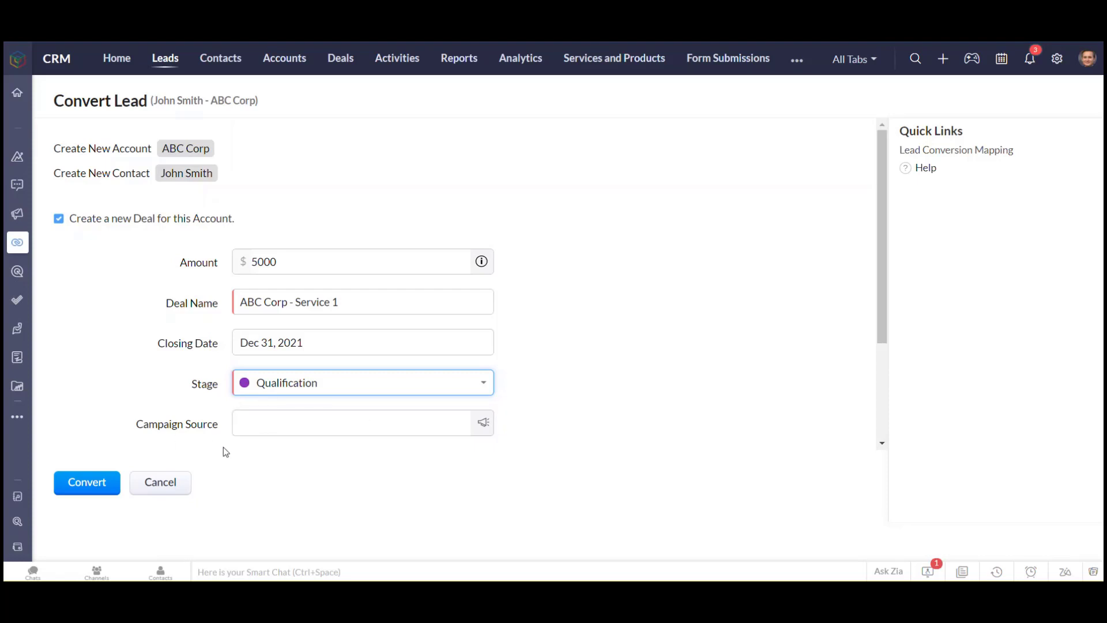
pyautogui.click(88, 485)
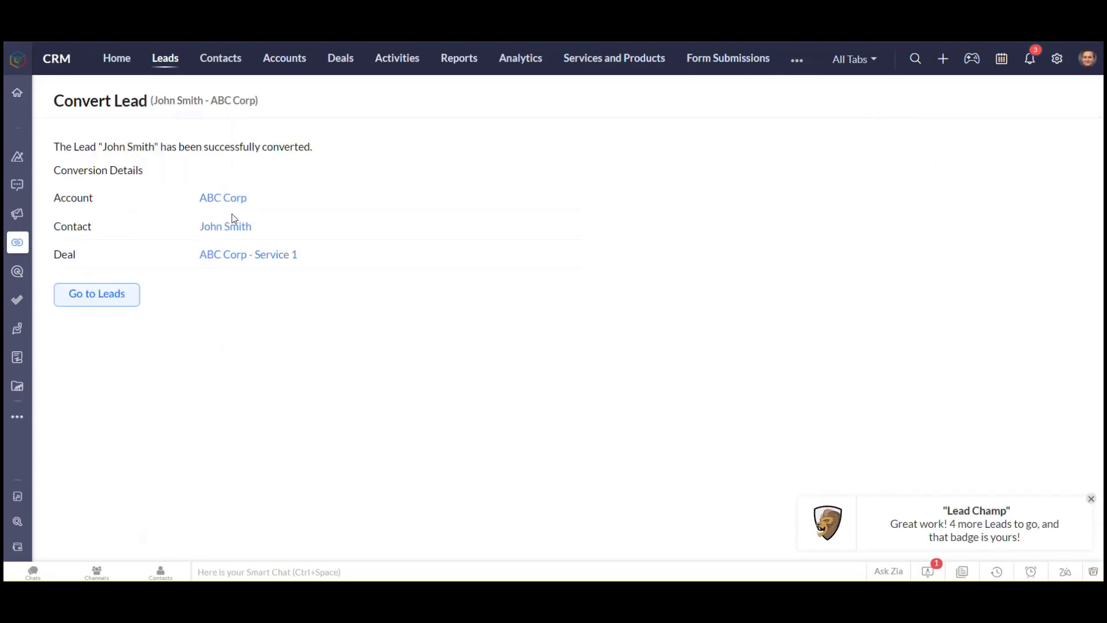
# Step: Open the converted ABC Corp account and review its account information, address, notes and deals
pyautogui.click(227, 199)
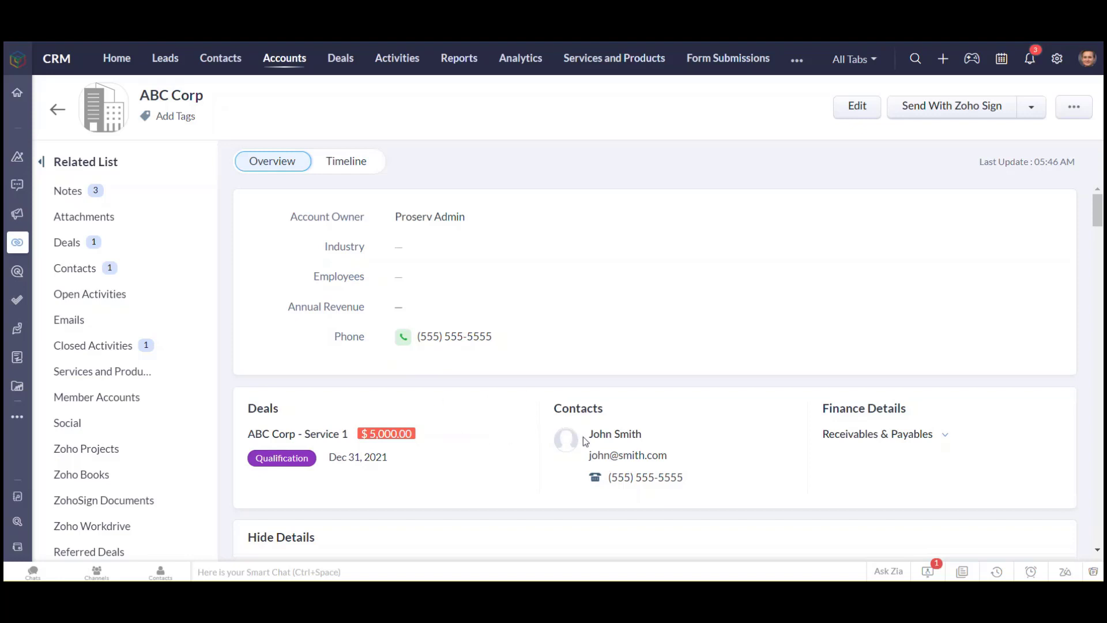
pyautogui.scroll(-5, 320, 534)
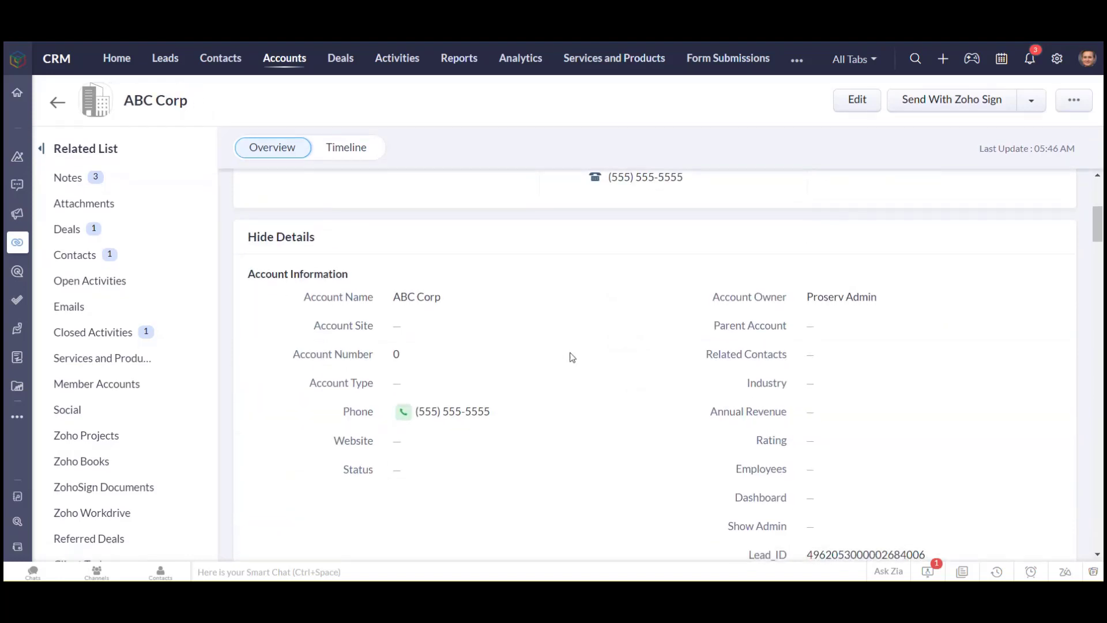
pyautogui.scroll(-4, 571, 357)
pyautogui.scroll(-6, 527, 425)
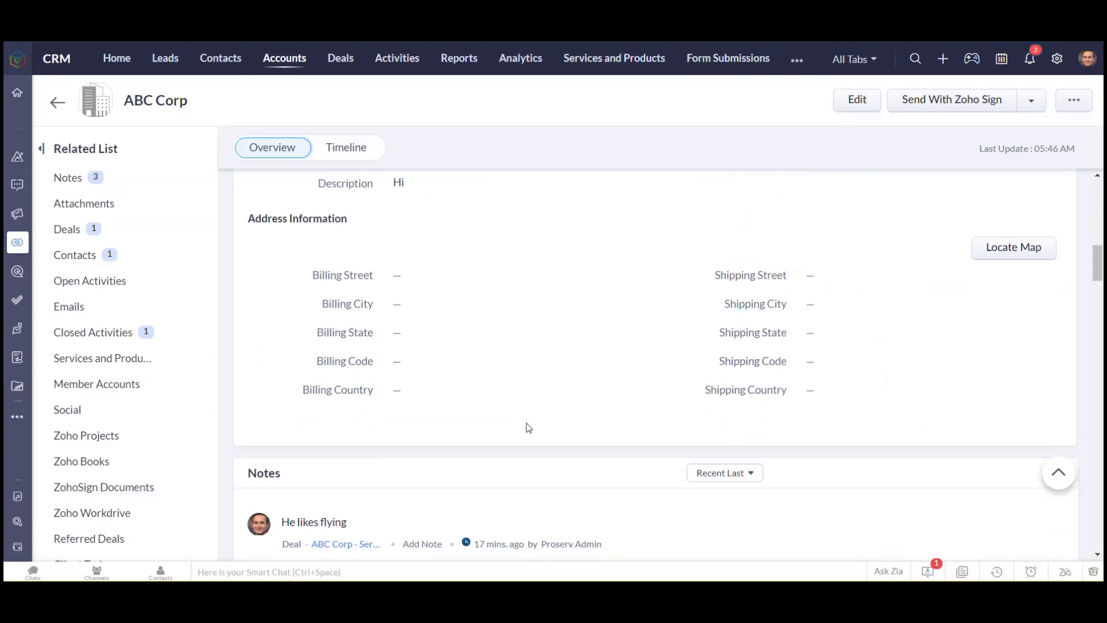
pyautogui.scroll(-2, 531, 433)
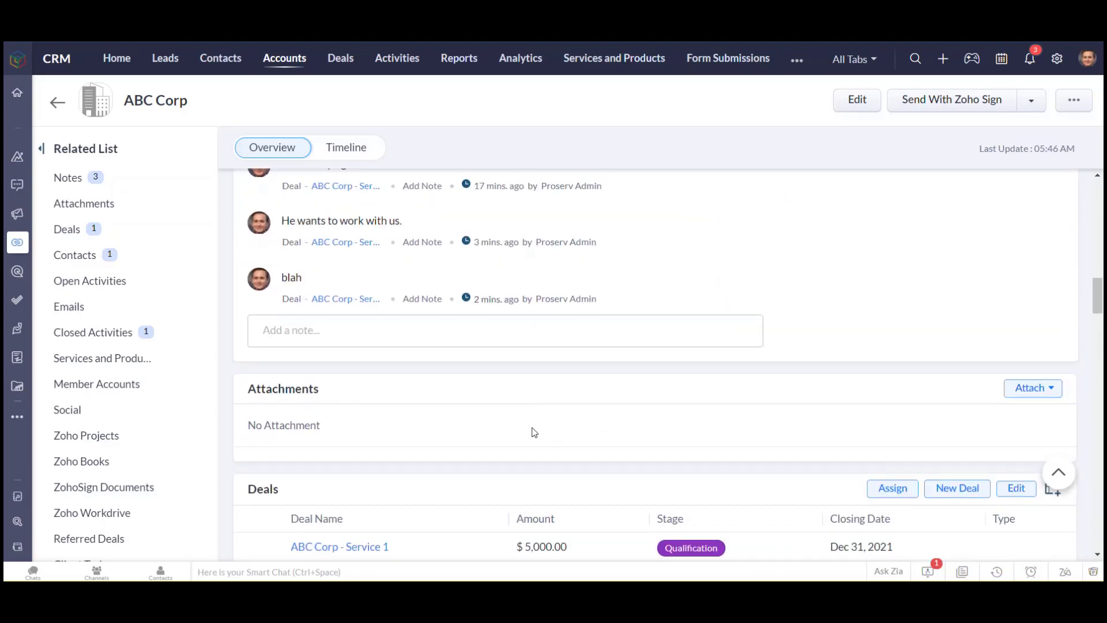
# Step: Review the ABC Corp account's notes, attachments, deals, contacts, open activities and emails
pyautogui.scroll(-3, 533, 431)
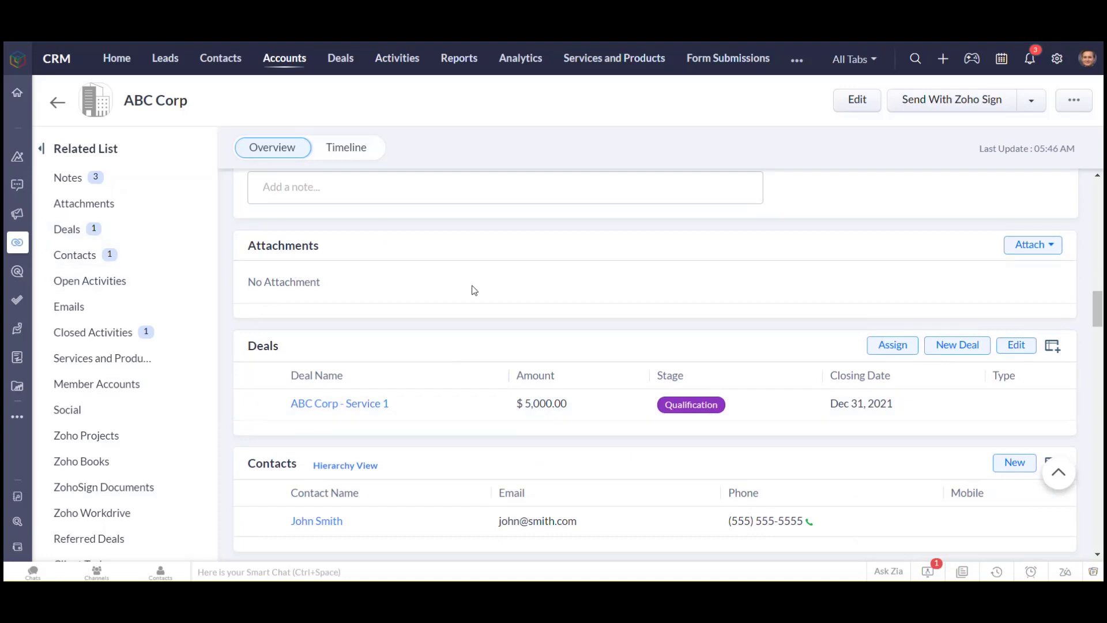
pyautogui.scroll(-3, 505, 312)
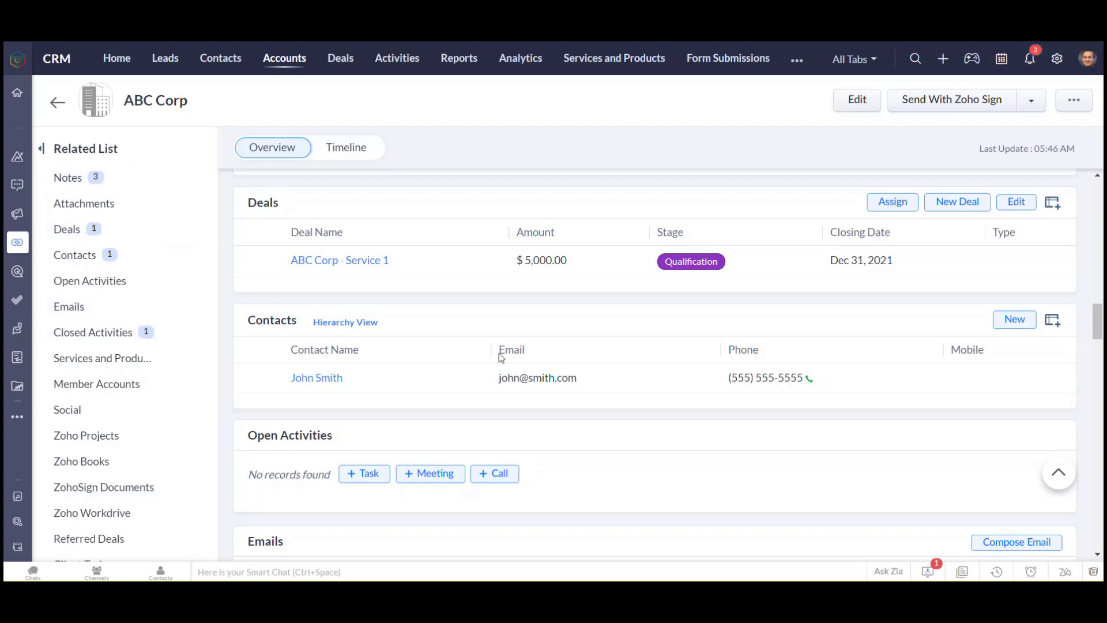
pyautogui.scroll(4, 601, 341)
pyautogui.scroll(3, 611, 369)
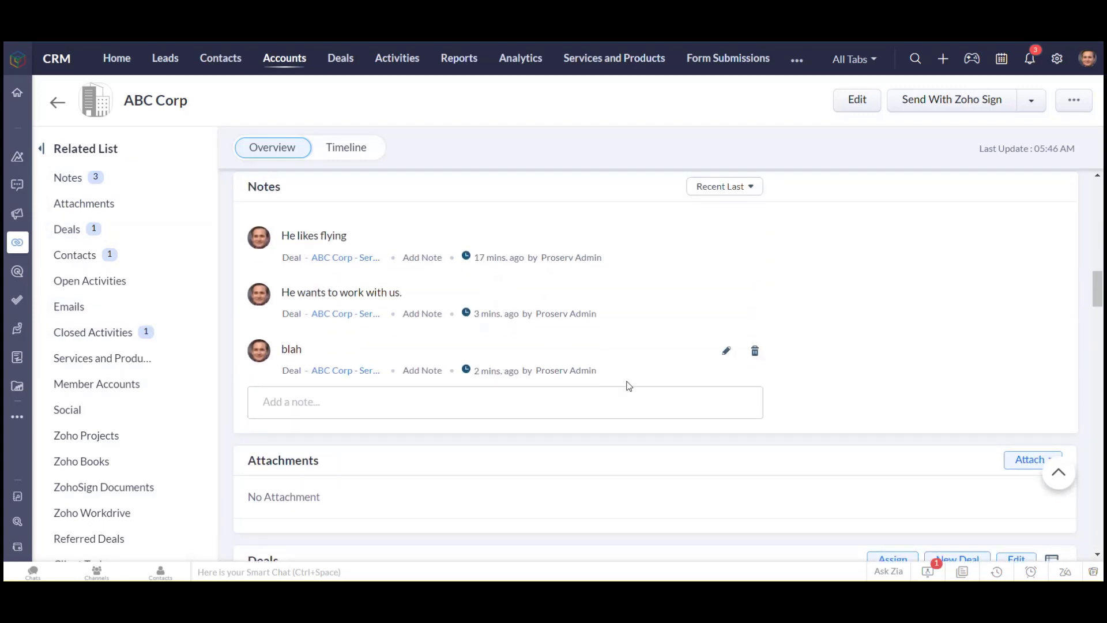
pyautogui.scroll(-5, 589, 429)
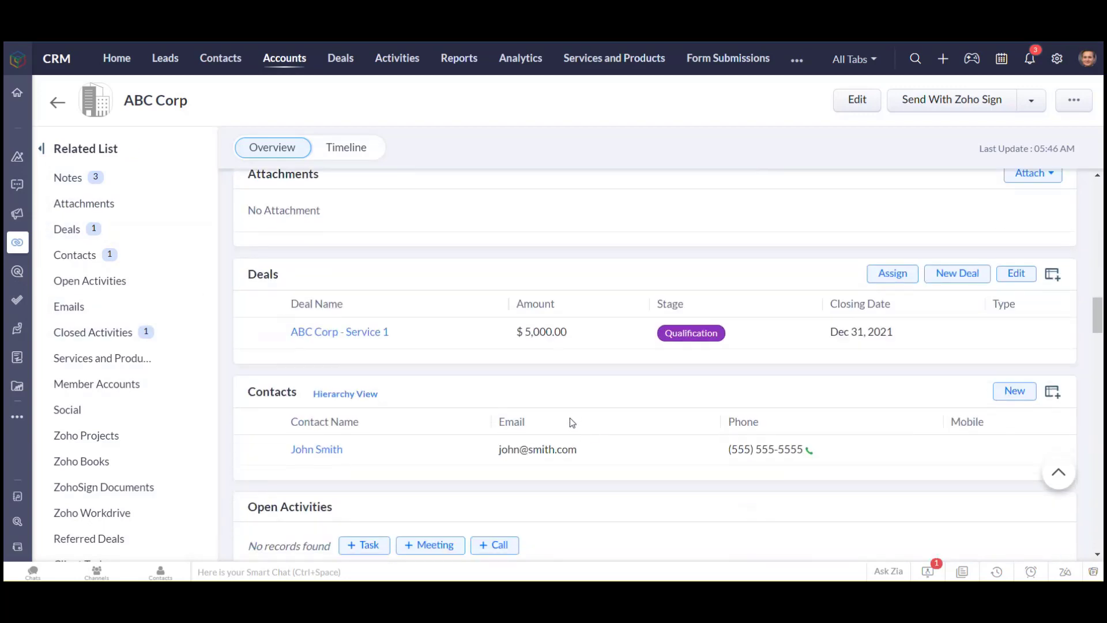
pyautogui.scroll(-3, 549, 405)
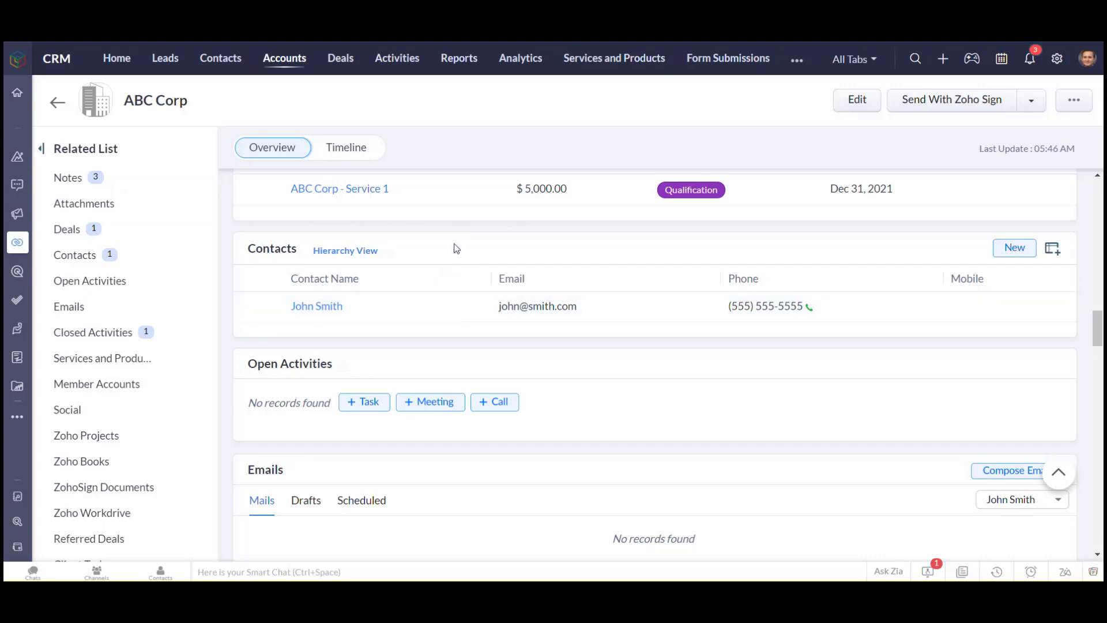
pyautogui.scroll(10, 465, 323)
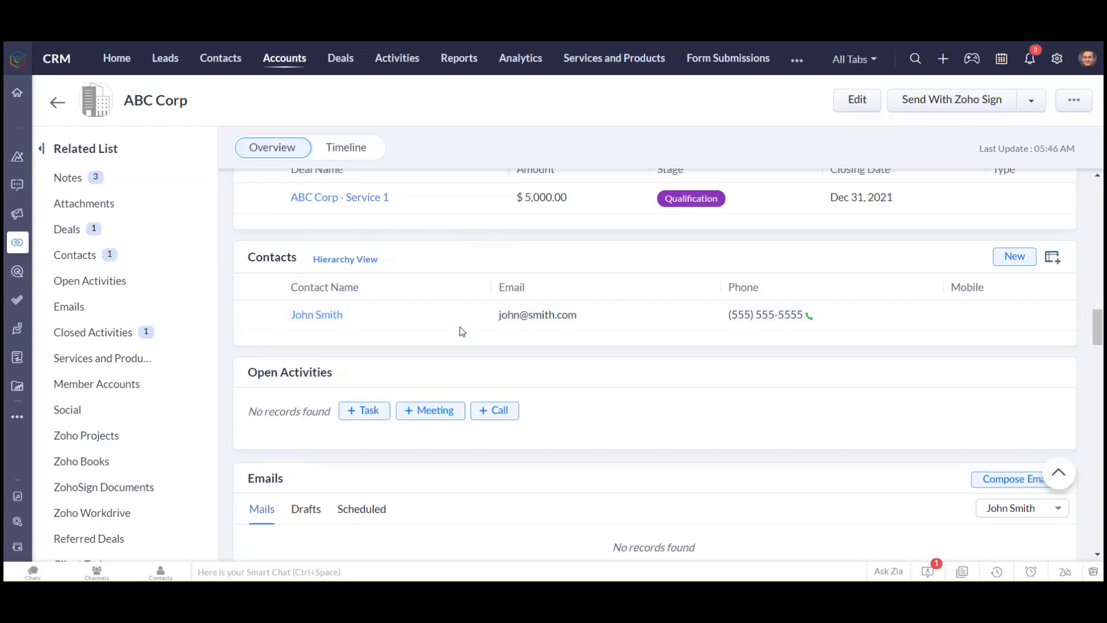
pyautogui.scroll(10, 471, 362)
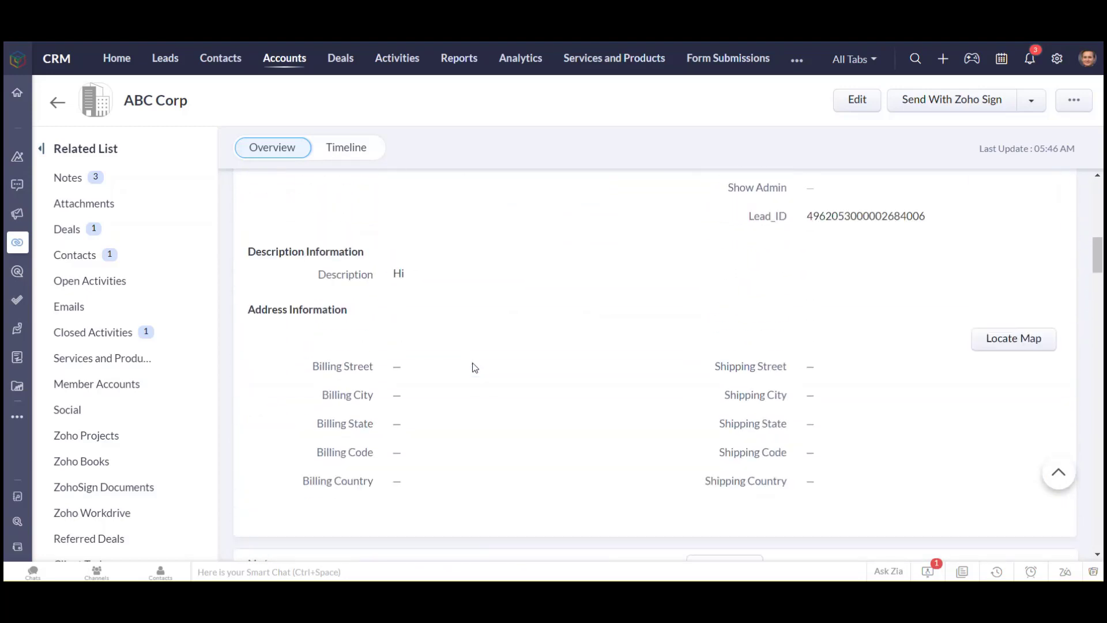
# Step: Check the account's receivables and payables, and examine its related estimates, sales orders and invoices
pyautogui.scroll(2, 474, 368)
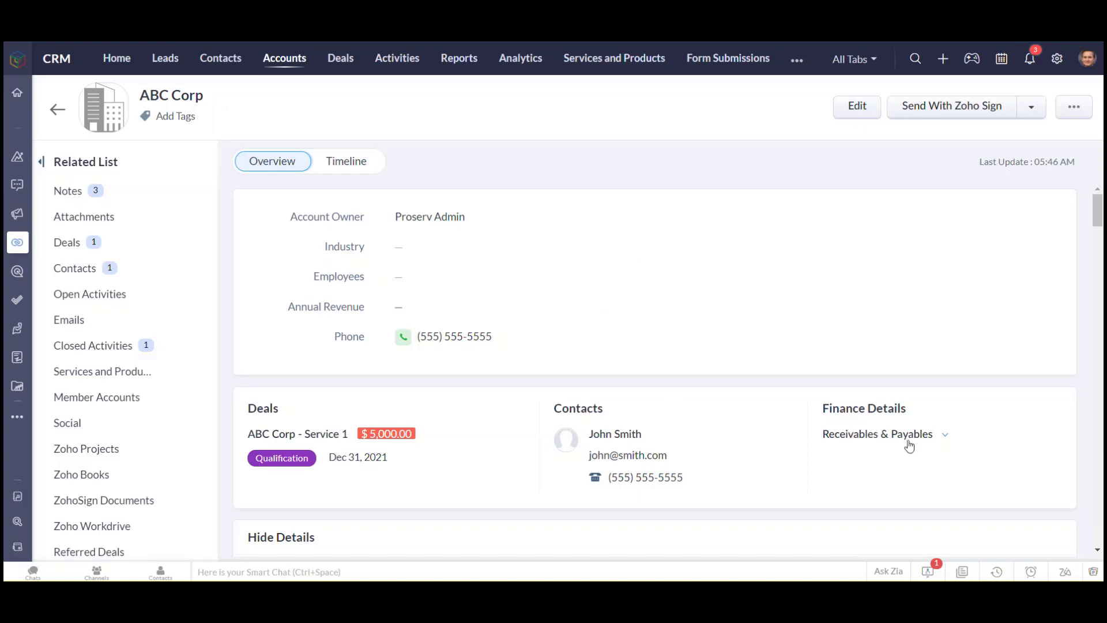
pyautogui.click(947, 436)
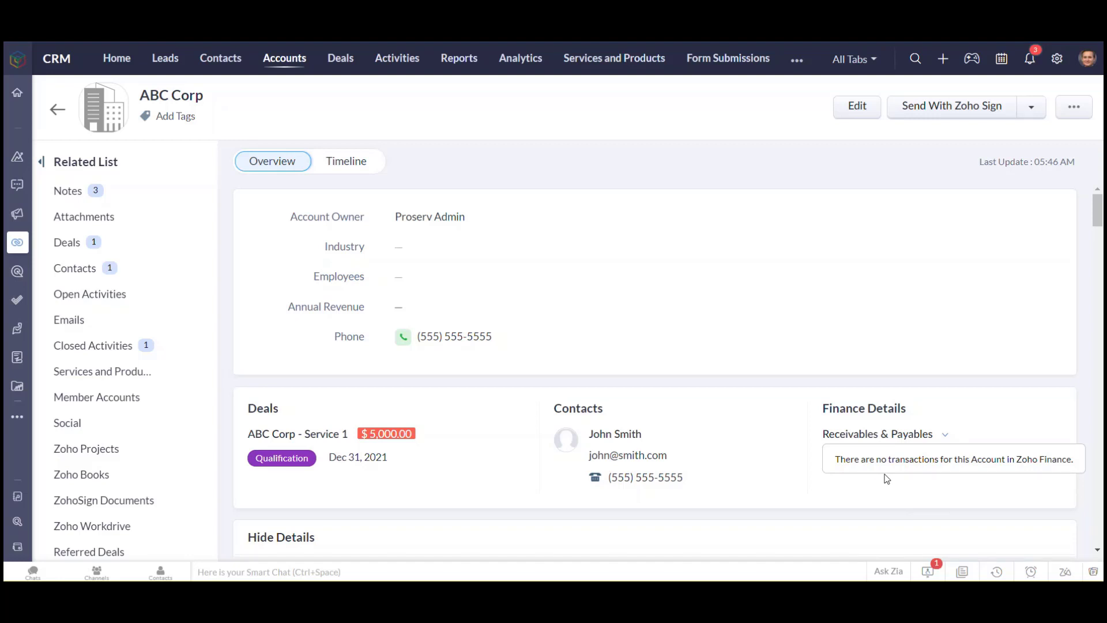
pyautogui.click(736, 387)
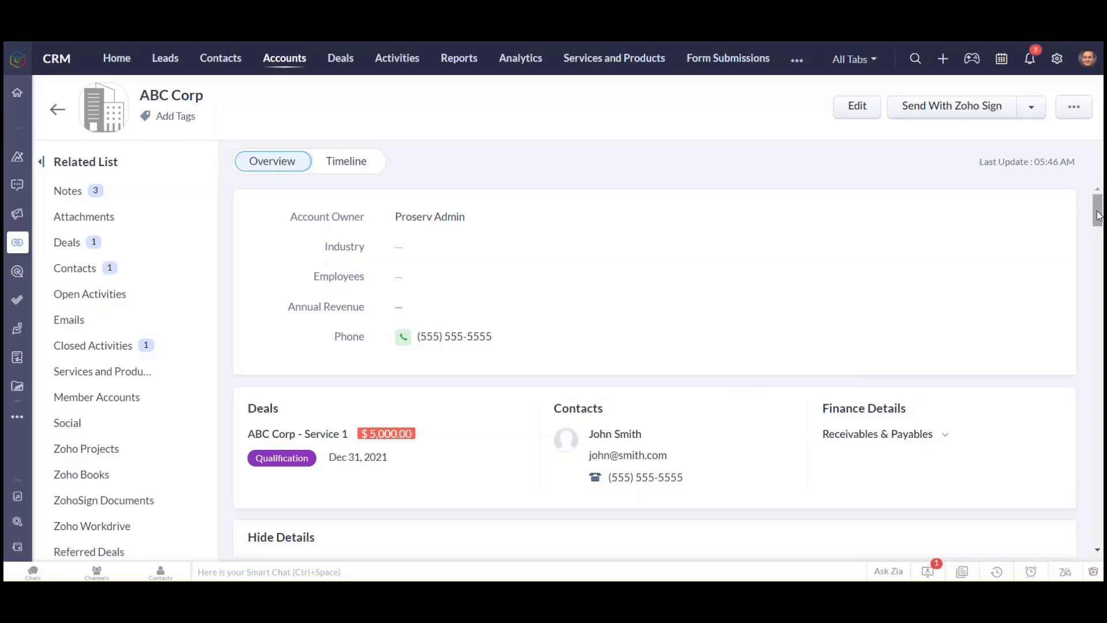
pyautogui.moveTo(1097, 215); pyautogui.dragTo(1097, 458)
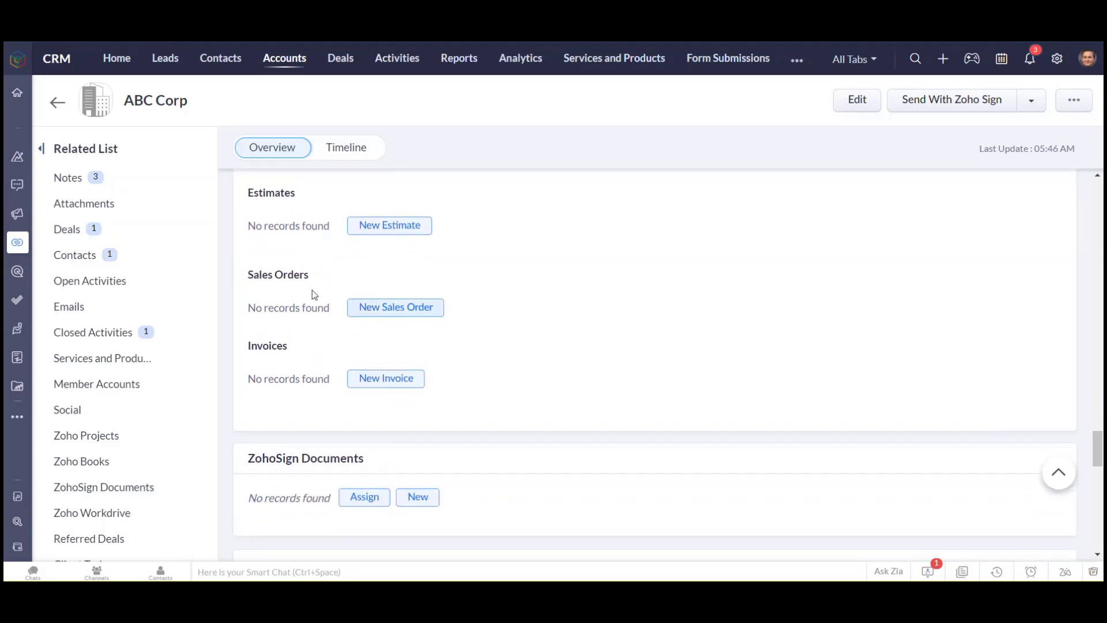
# Step: Open the "ABC Corp - Service 1" deal from the account's related deals
pyautogui.click(66, 230)
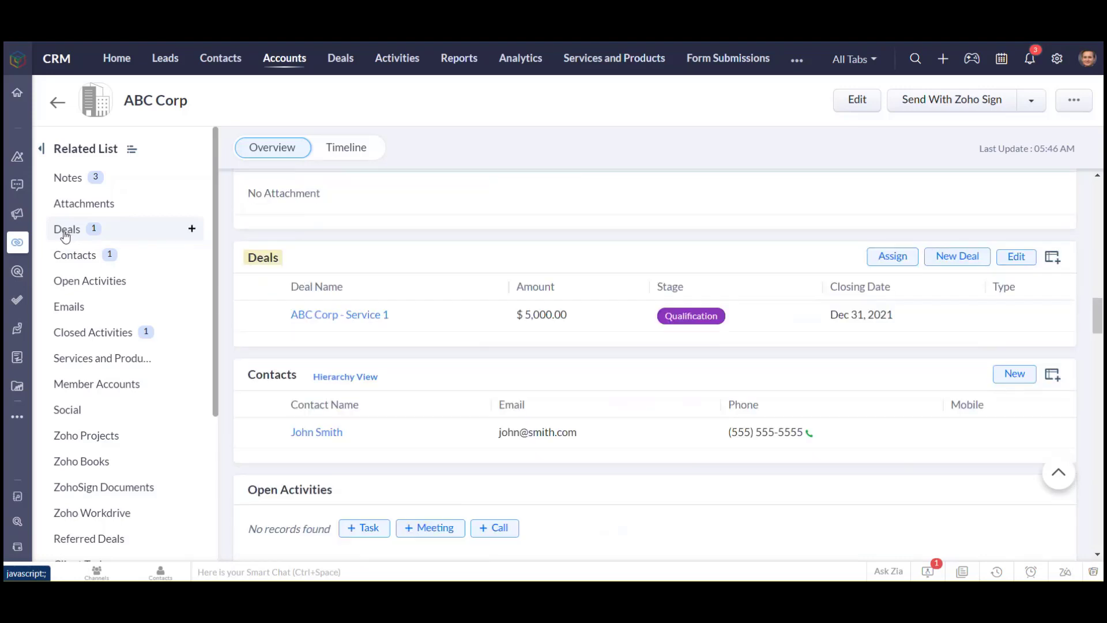
pyautogui.click(335, 321)
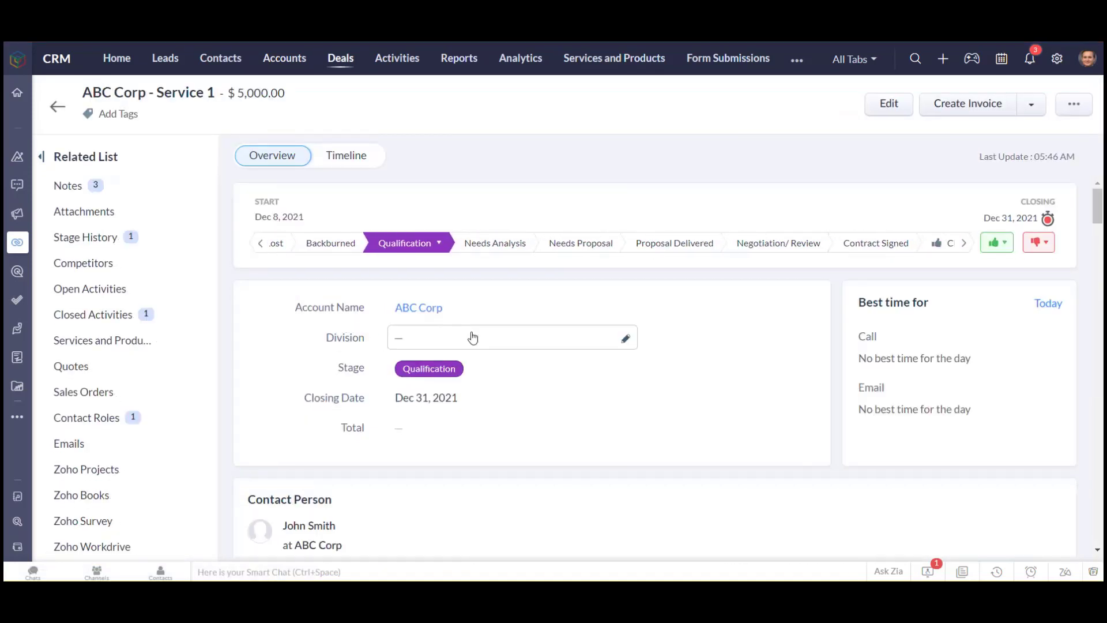